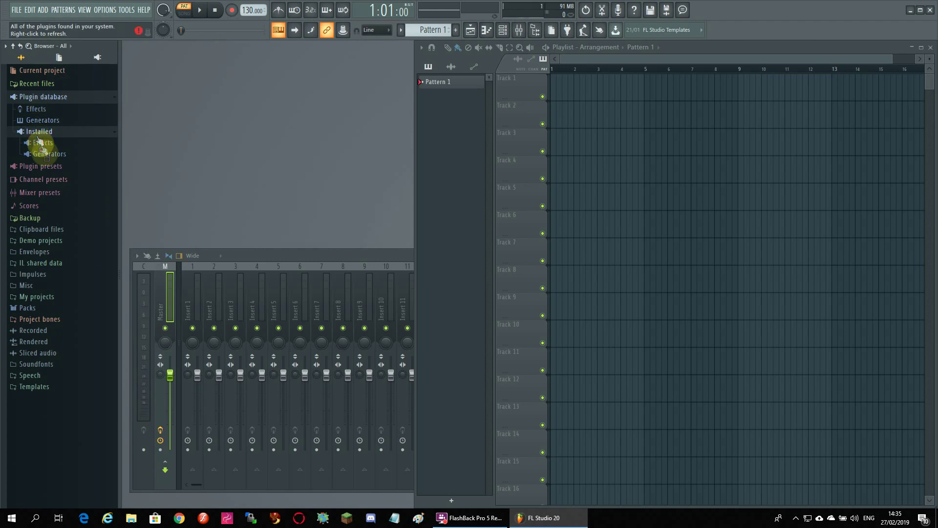
Expand Plugin database > Installed > Generators to show its Fruity, New, VST3 and VST subfolders
click(49, 154)
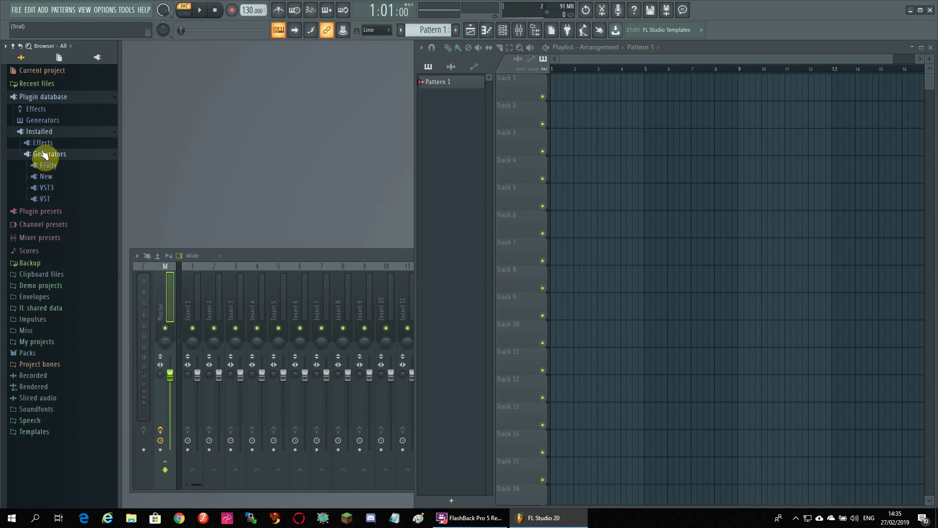
Send MT-PowerDrumKit from the installed VST generators to the selected channel and skip its donation screen
click(43, 201)
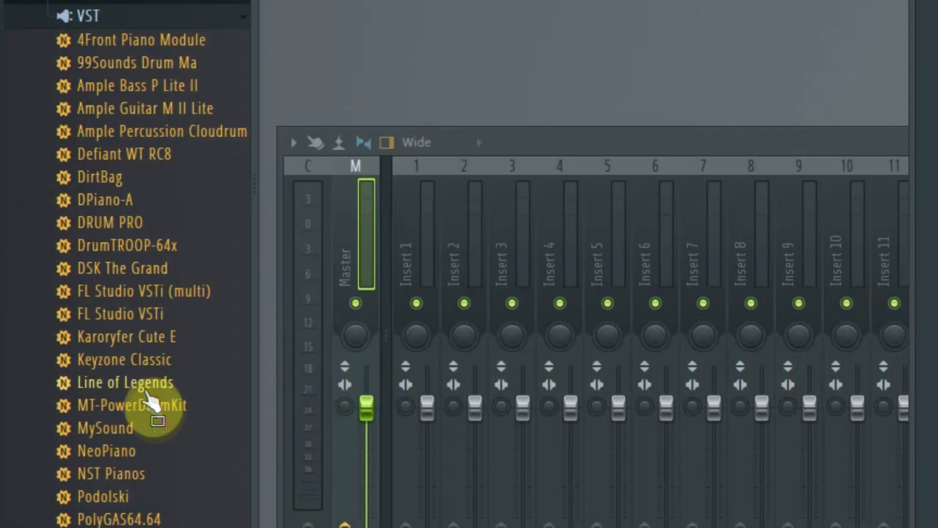
right_click(148, 409)
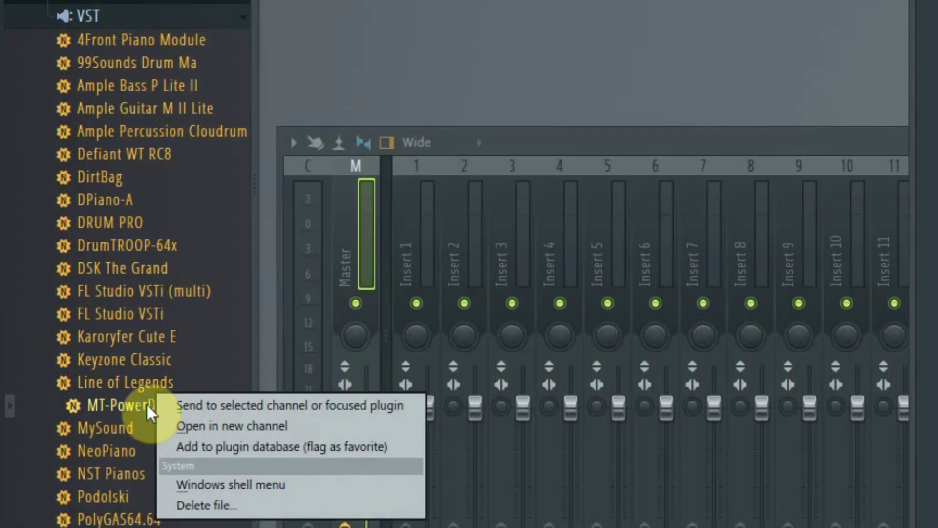
click(251, 408)
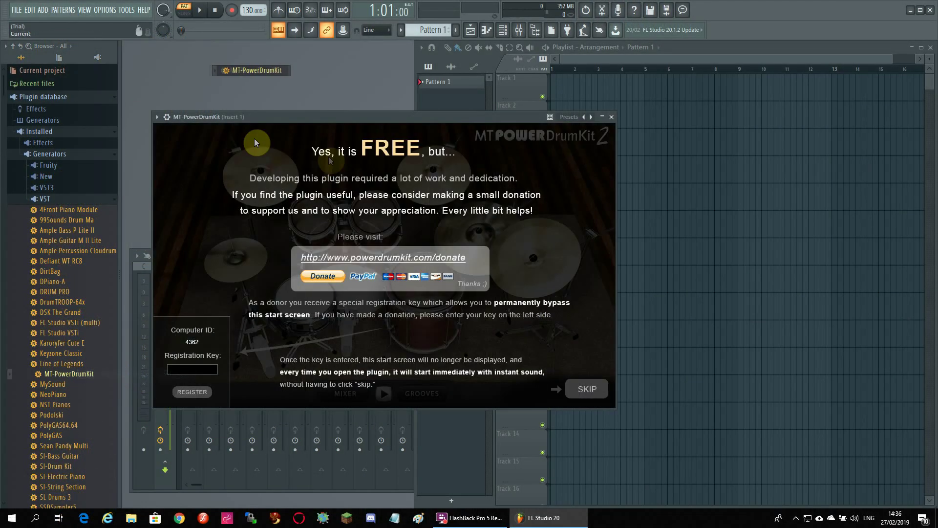
click(588, 391)
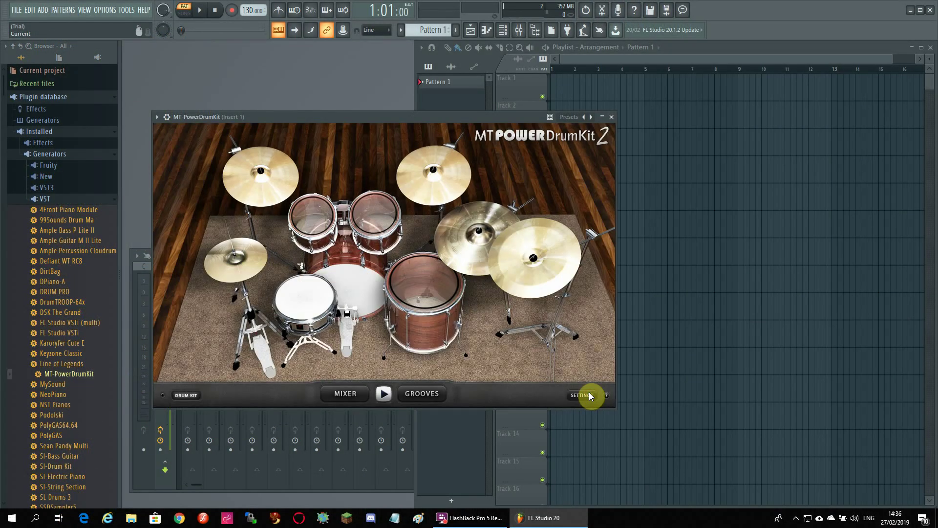
Open MT-PowerDrumKit's piano roll, move it slightly lower, and play then stop the empty pattern
click(486, 30)
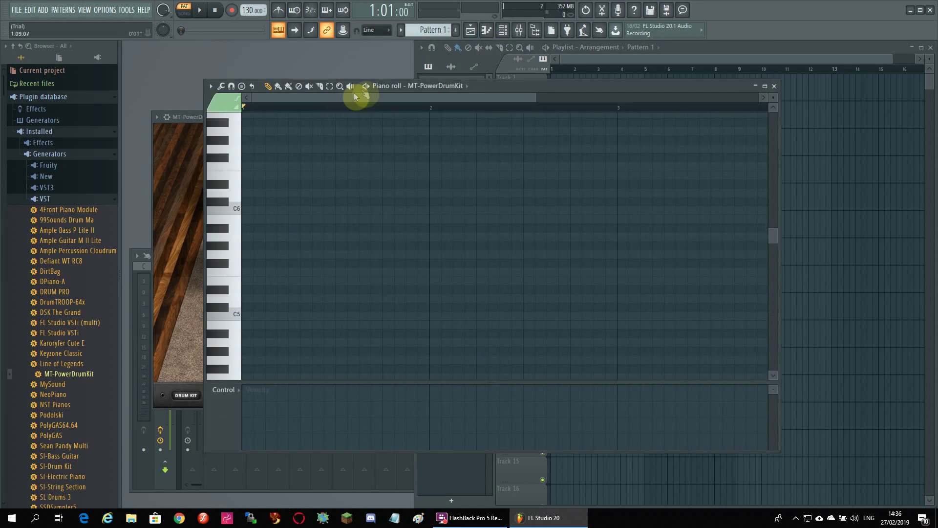
drag(482, 84, 482, 105)
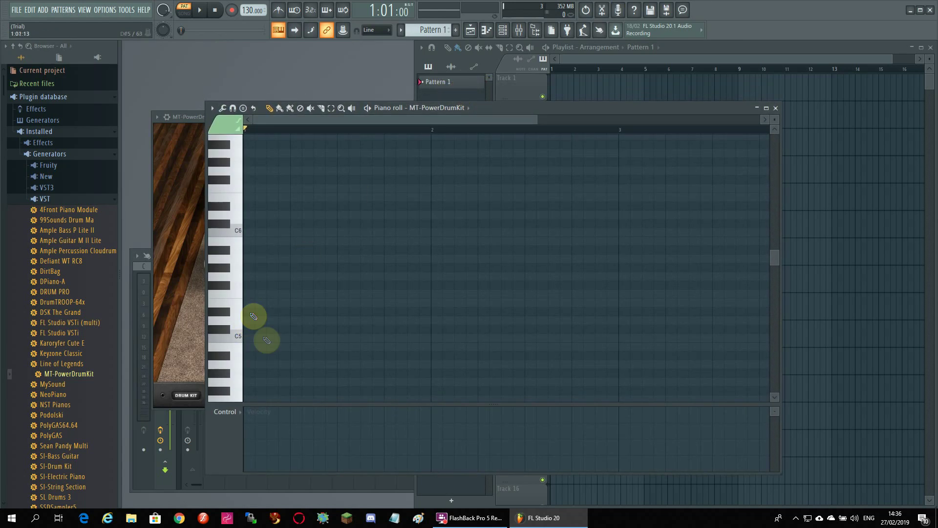
key(space)
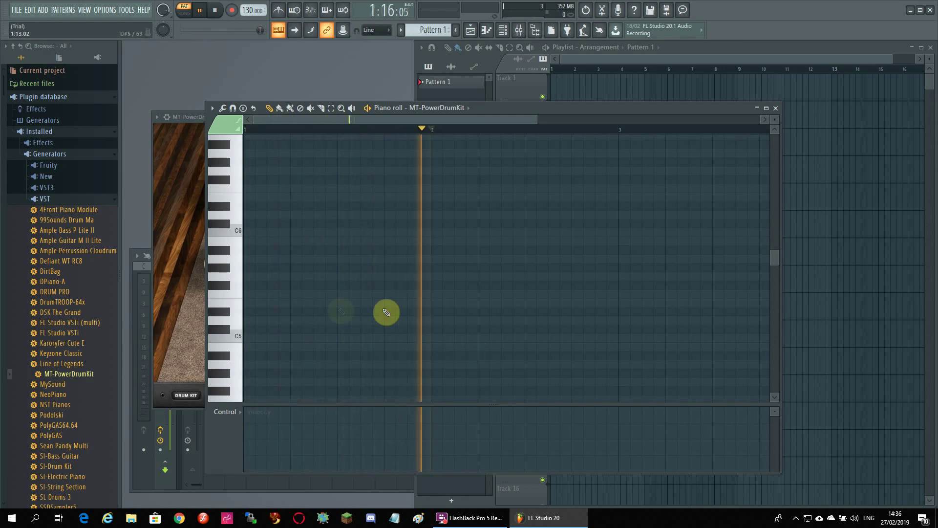
key(space)
Scroll down to the C3 octave and audition the drum keys from B2 to D#3
scroll(234, 313, down, 9)
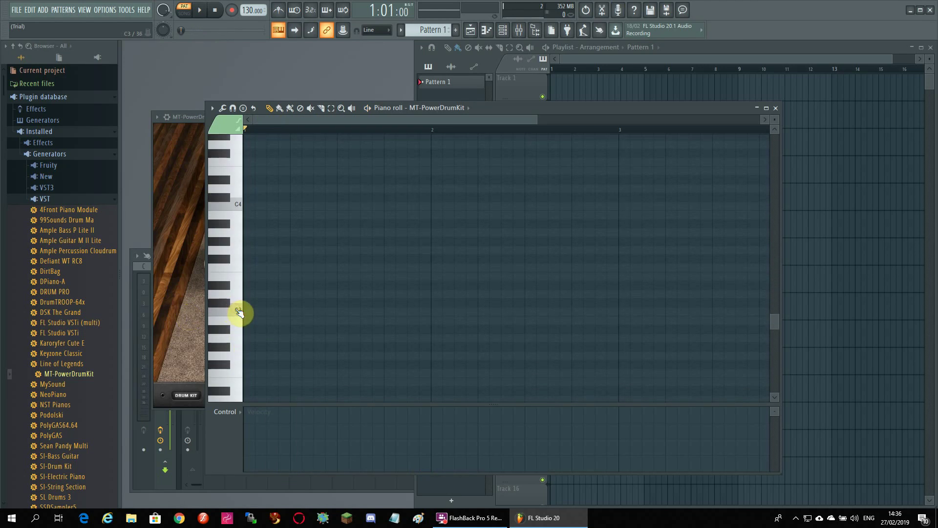
click(239, 311)
click(238, 300)
click(236, 288)
click(231, 309)
click(224, 287)
click(226, 248)
click(230, 210)
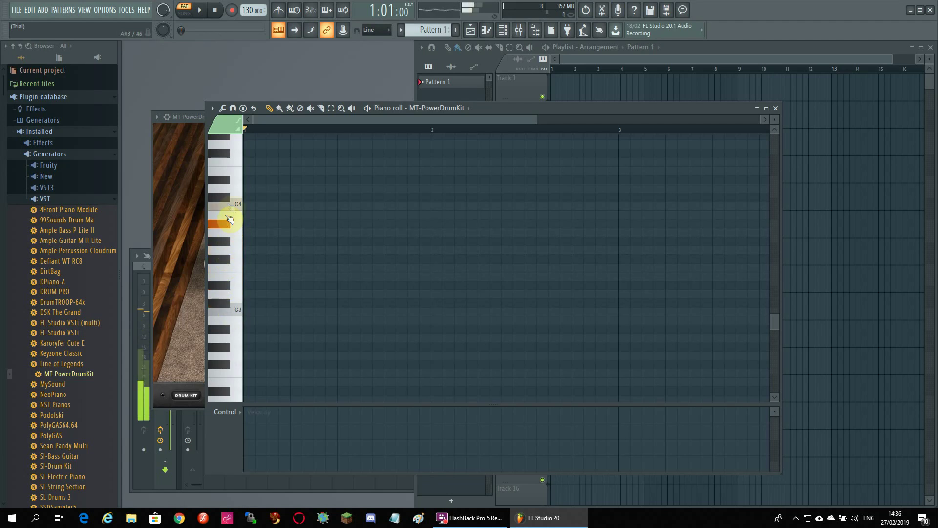
click(230, 188)
click(238, 318)
click(235, 316)
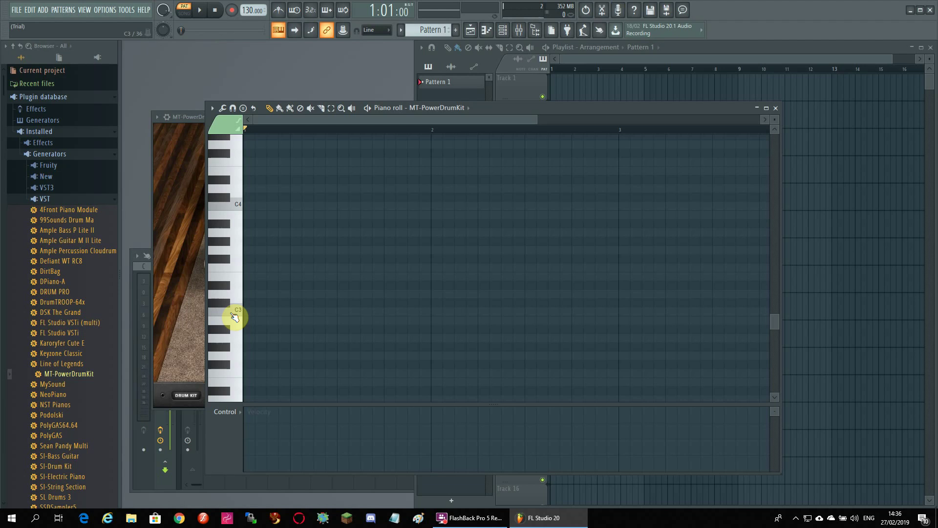
Draw C3 kick notes on beats 1, 2, 3 and 4 of bar 1
click(248, 311)
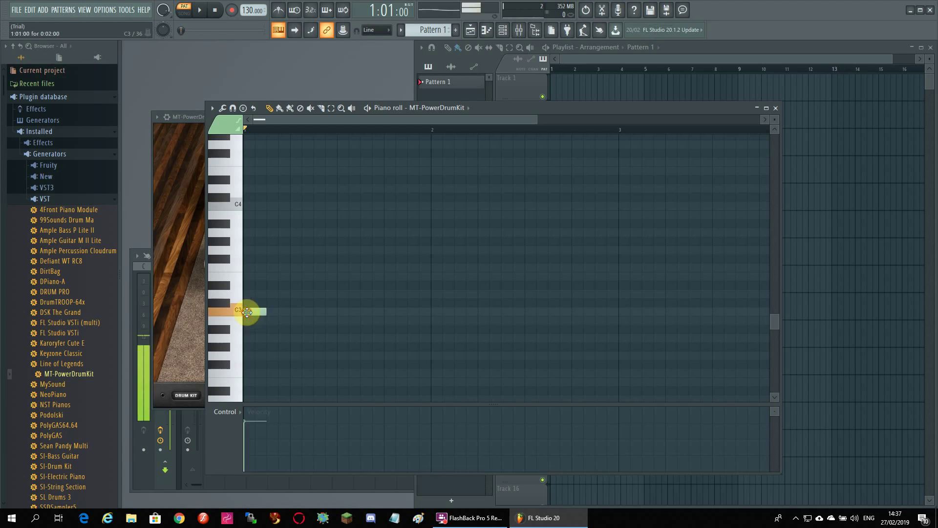
click(296, 312)
click(343, 311)
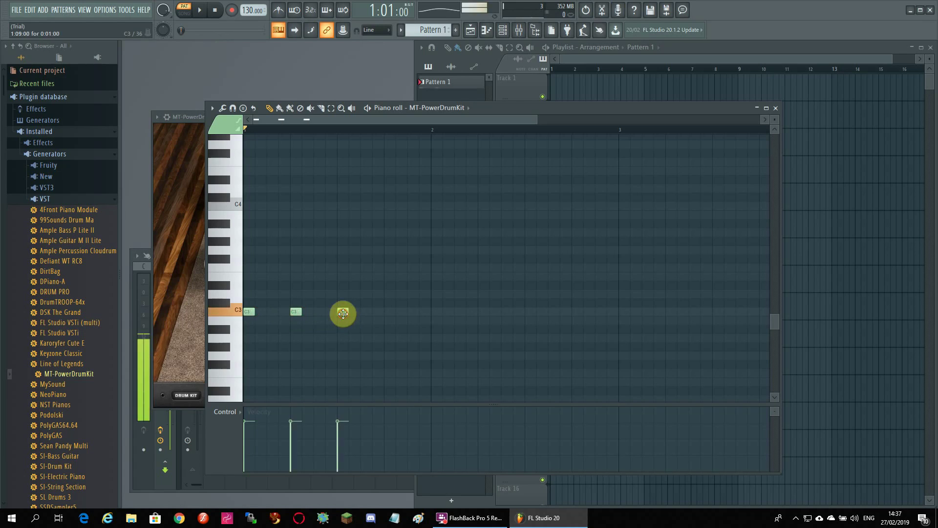
click(393, 313)
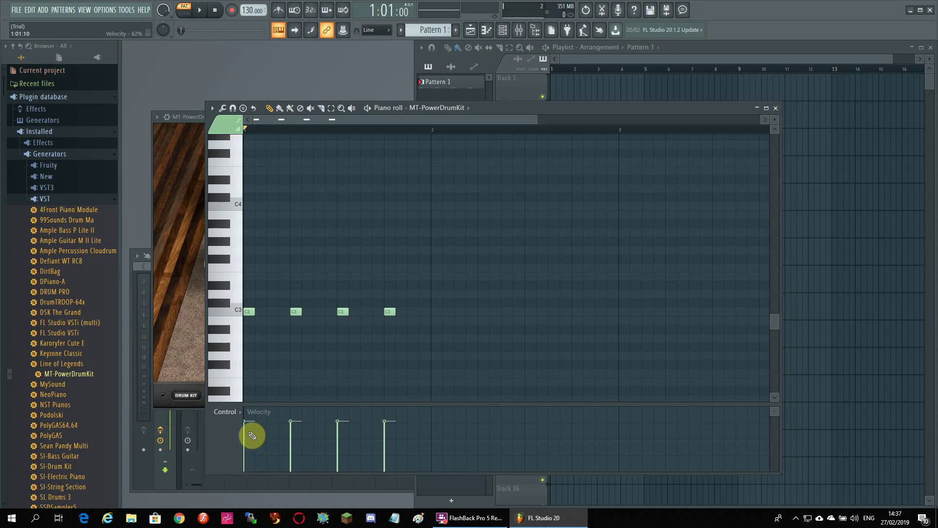
Raise the first kick's velocity to 100% and play back the kicks
mouse_move(252, 435)
mouse_down()
mouse_move(250, 407)
mouse_move(259, 436)
mouse_move(288, 433)
mouse_move(244, 429)
mouse_move(250, 402)
mouse_move(282, 440)
mouse_move(293, 432)
mouse_move(267, 434)
mouse_up()
key(space)
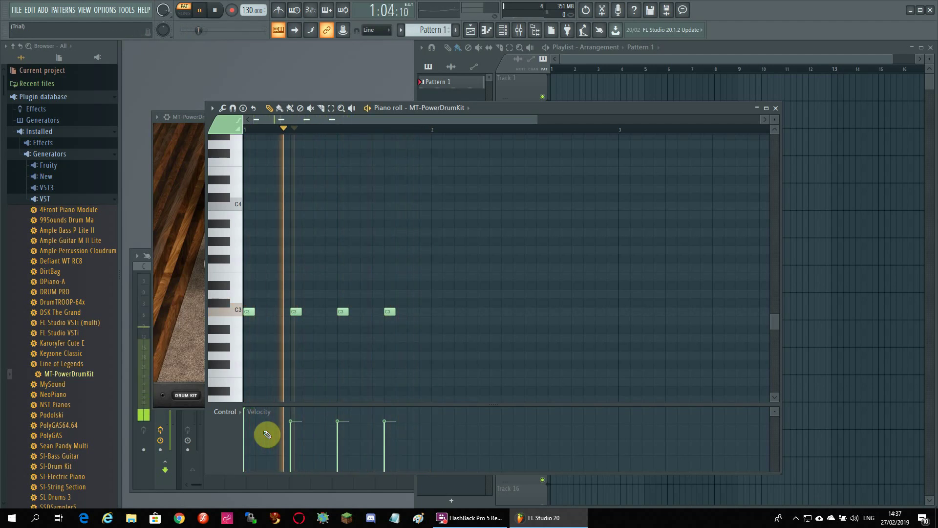
key(space)
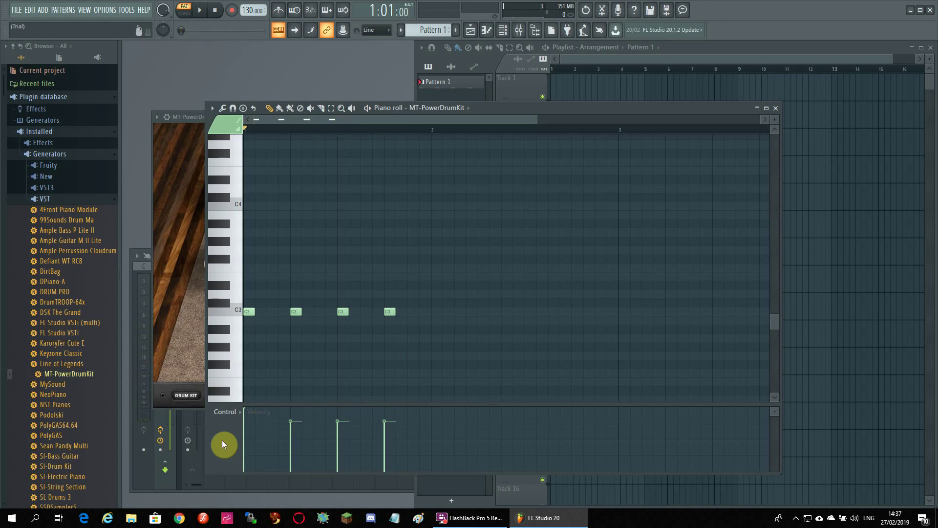
Place D#3 snare notes above the C3 kicks on beats 2 and 4
click(234, 289)
click(297, 288)
click(394, 286)
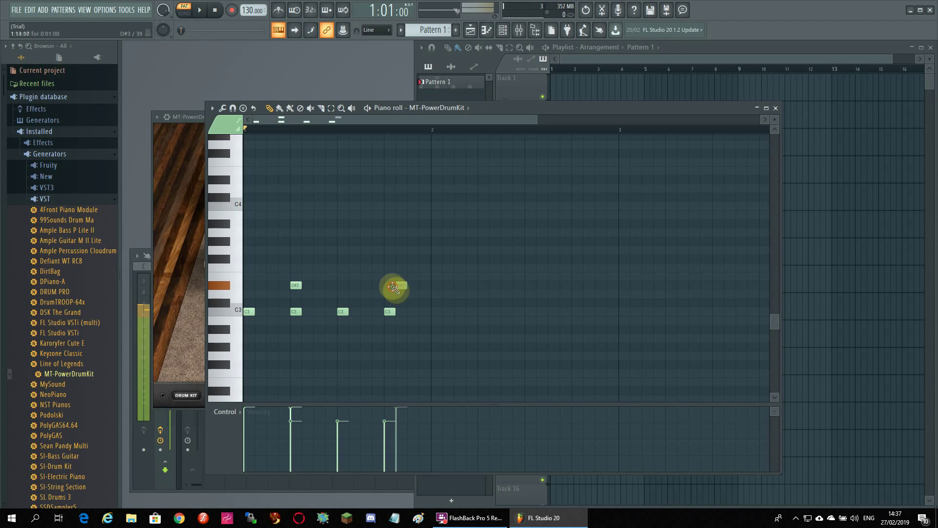
drag(396, 290, 385, 289)
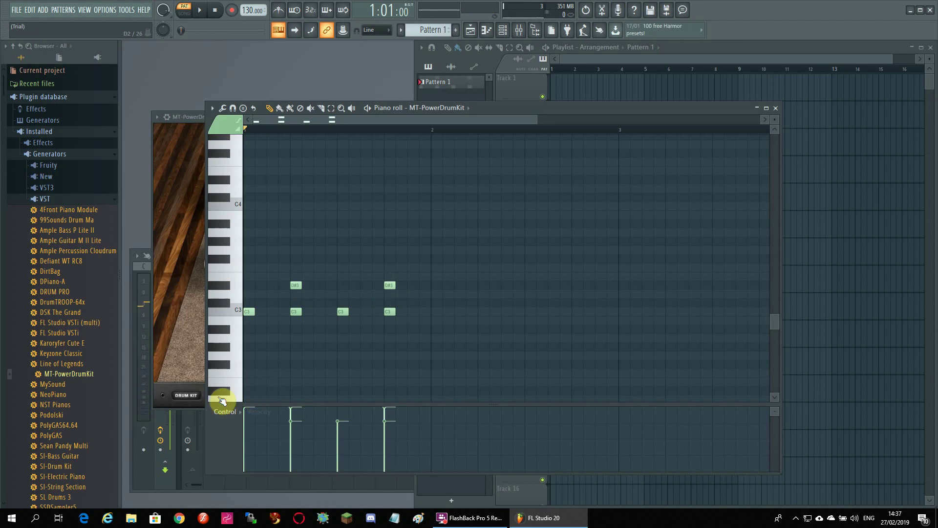
Lower the beat-2 snare's velocity to about 64%, fine-tuning it with Shift+wheel
mouse_move(303, 413)
mouse_down()
mouse_move(297, 435)
mouse_move(302, 418)
mouse_move(301, 429)
mouse_up()
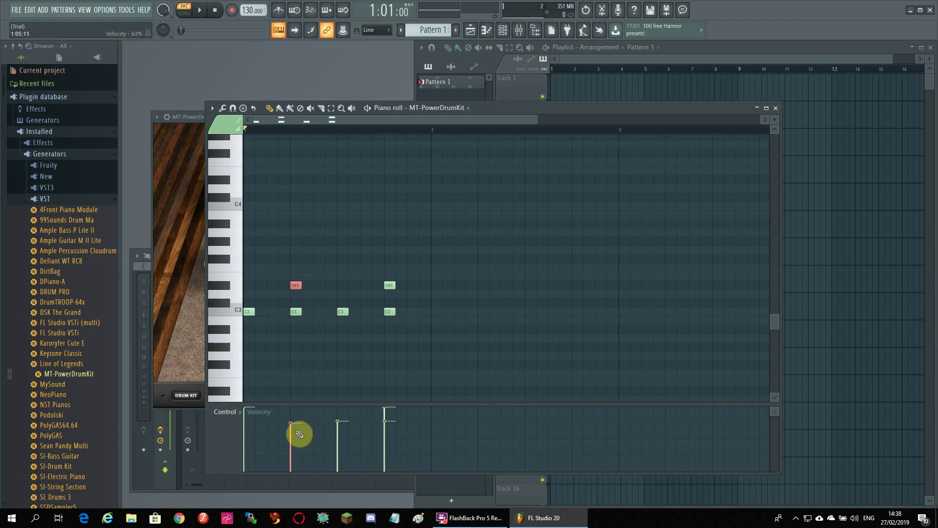
mouse_move(304, 455)
mouse_down()
mouse_move(296, 415)
mouse_move(302, 441)
mouse_up()
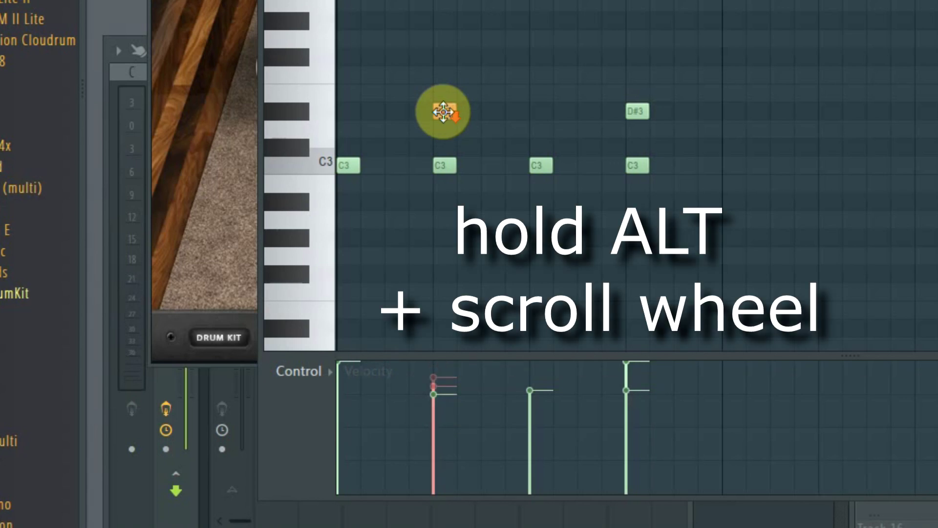
alt+scroll(443, 112, down, 3)
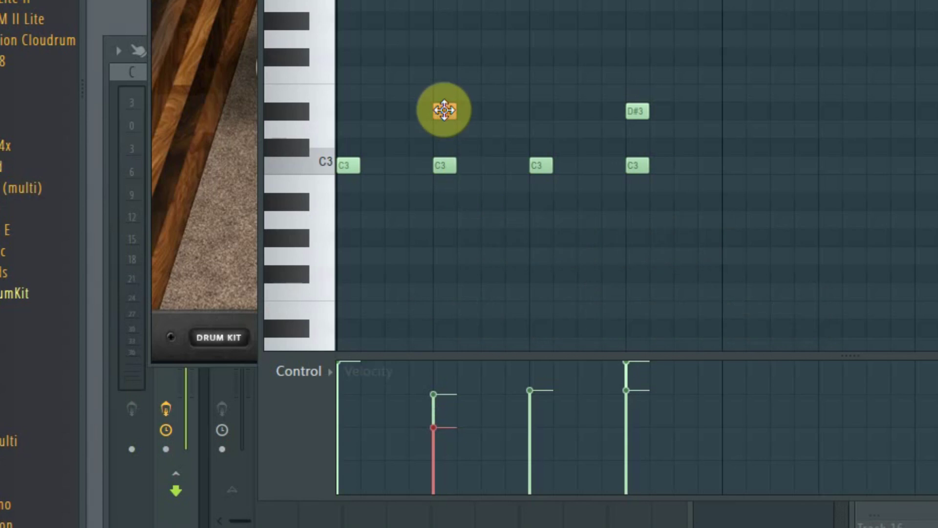
shift+scroll(444, 110, down, 3)
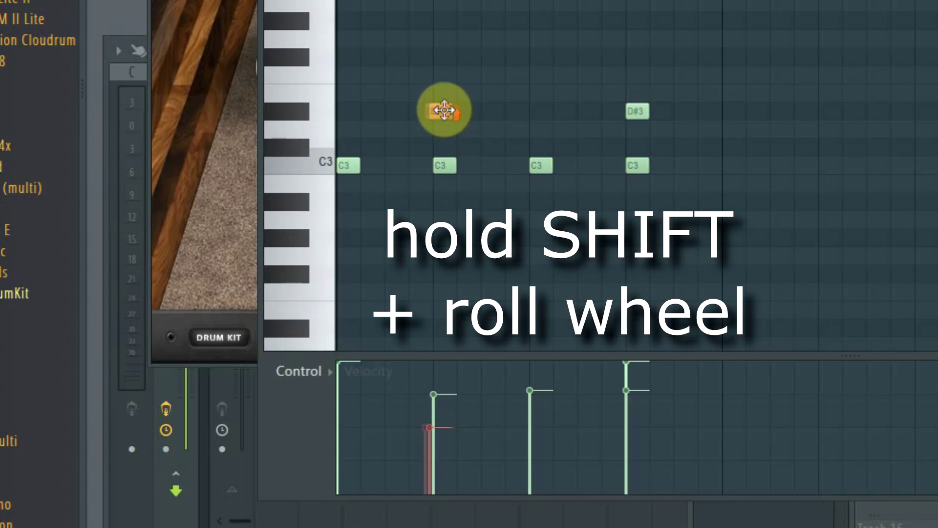
shift+scroll(444, 110, down, 2)
shift+scroll(444, 110, up, 4)
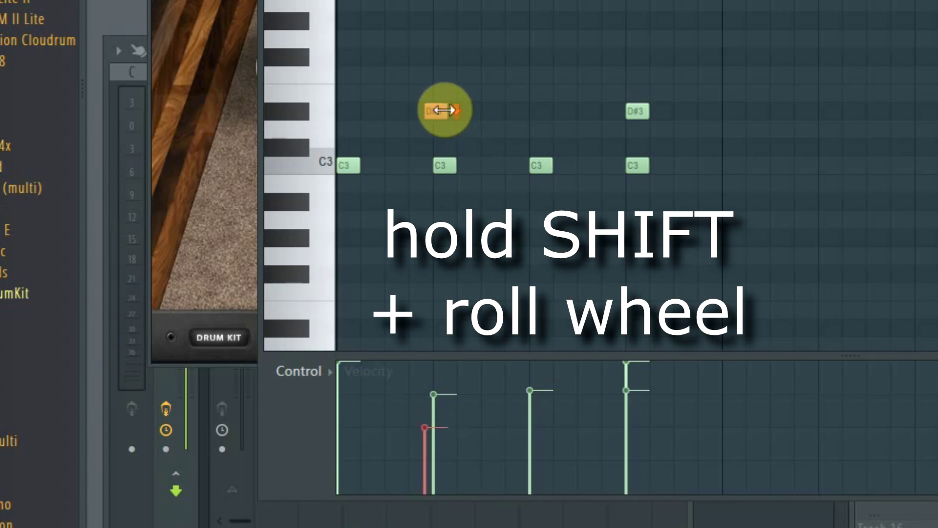
shift+scroll(444, 110, up, 4)
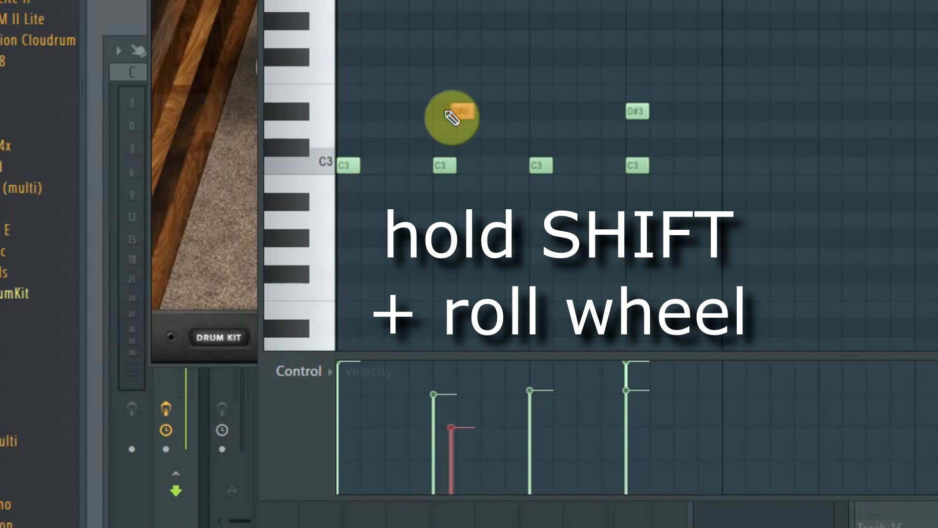
shift+scroll(452, 117, down, 1)
shift+scroll(444, 110, down, 3)
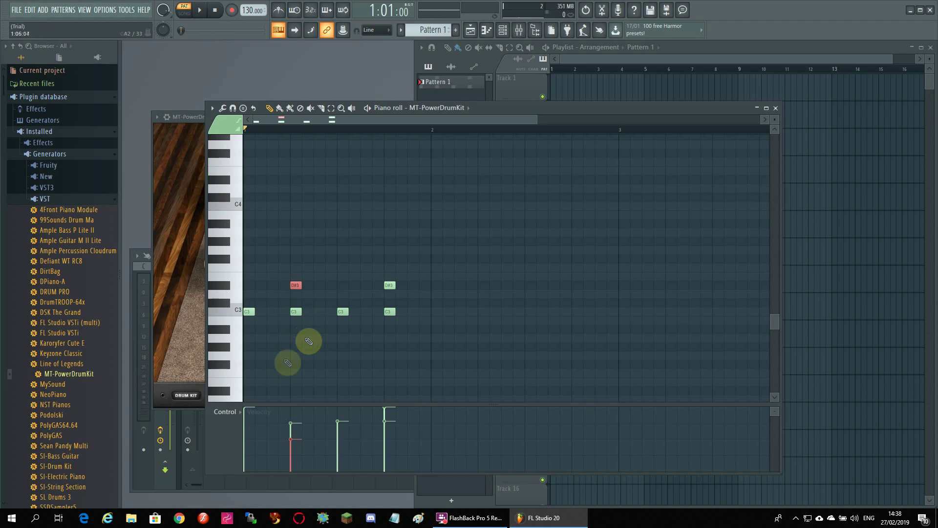
Audition the F#3 hi-hat, choose the Paint brush tool, and set snap to 1/2 beat
click(218, 260)
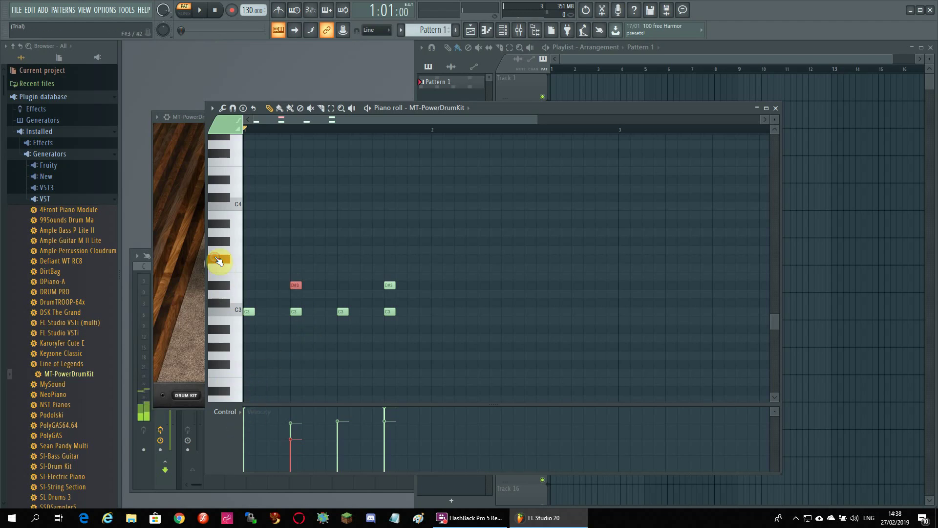
click(218, 261)
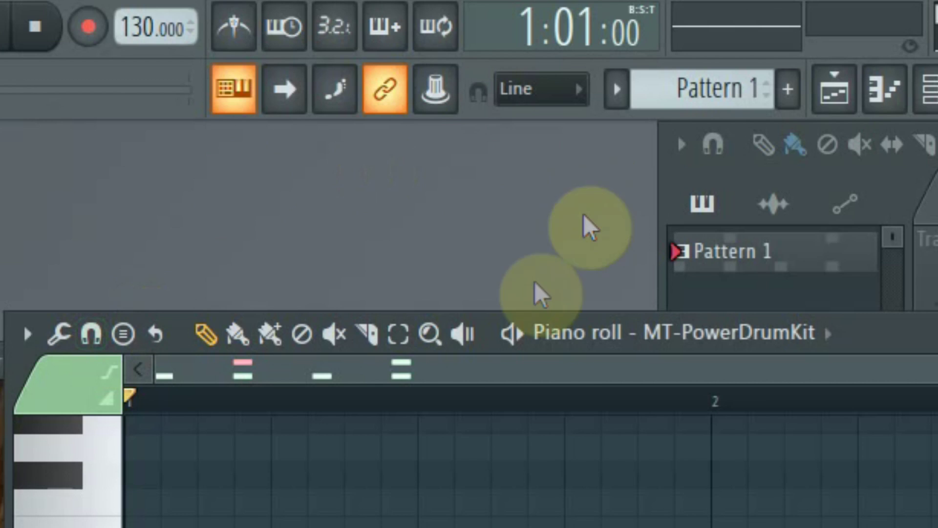
click(310, 108)
click(236, 335)
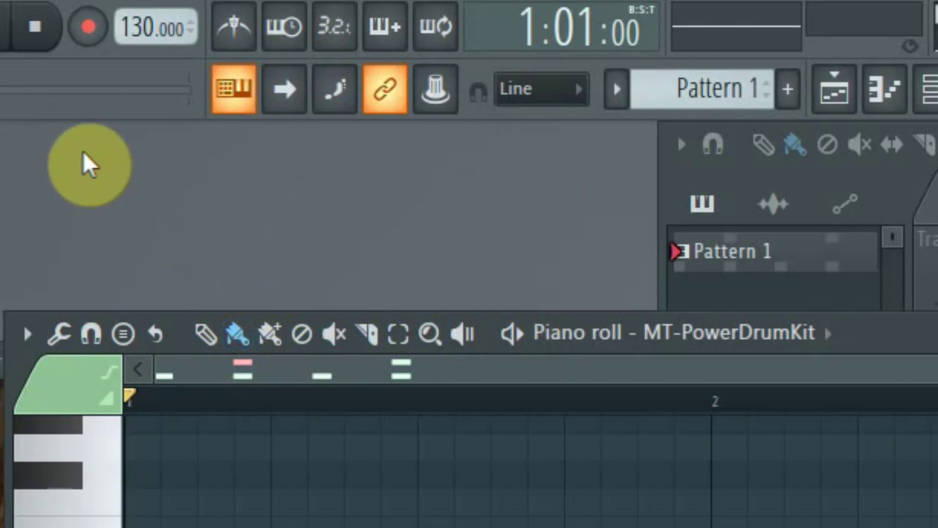
click(575, 89)
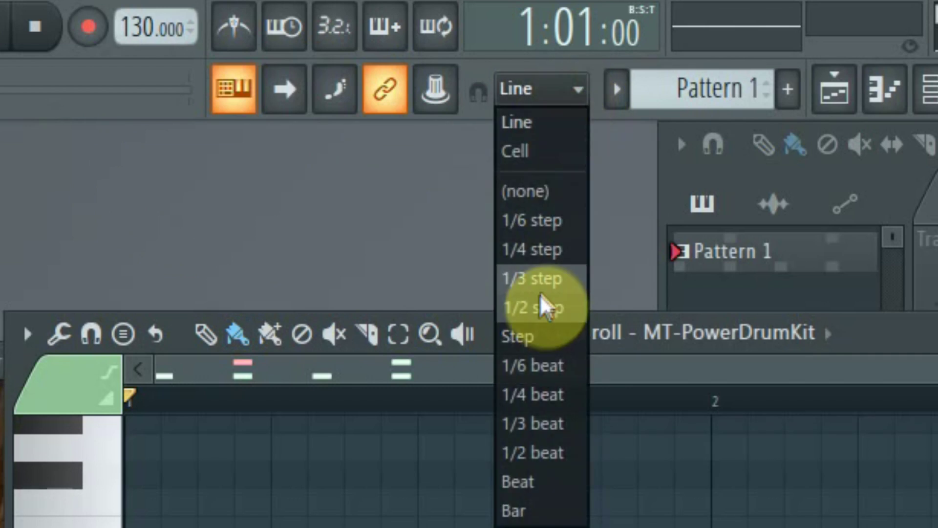
click(561, 451)
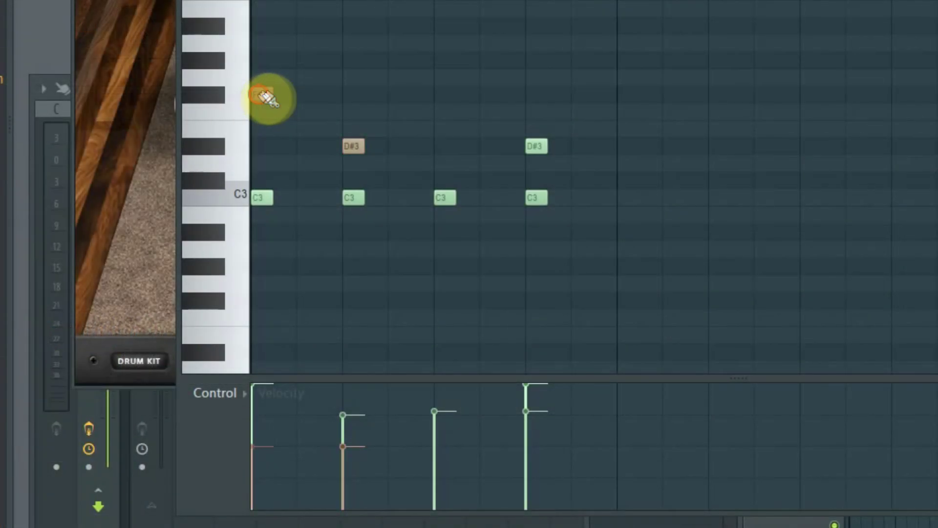
Paint eight F#3 hi-hats across bar 1 and raise some of their velocities
mouse_move(264, 96)
mouse_down()
mouse_move(473, 108)
mouse_move(570, 98)
mouse_up()
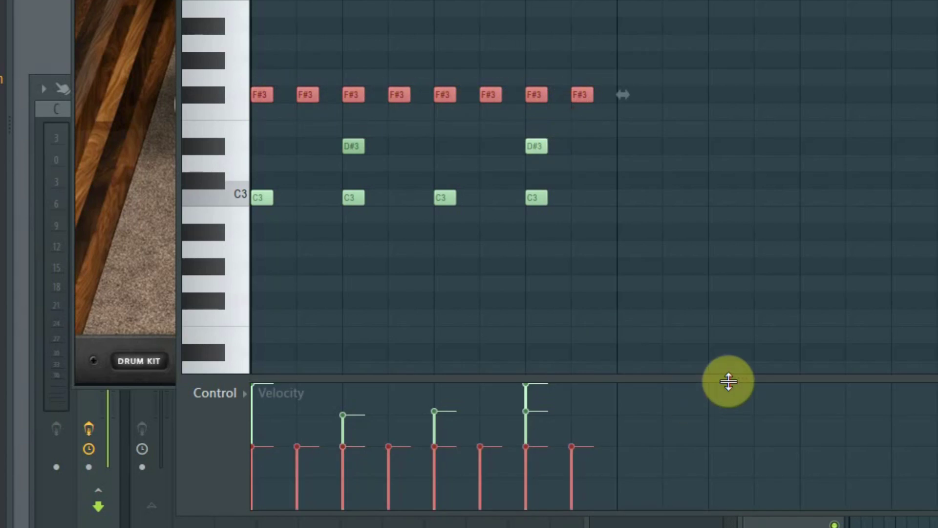
key(space)
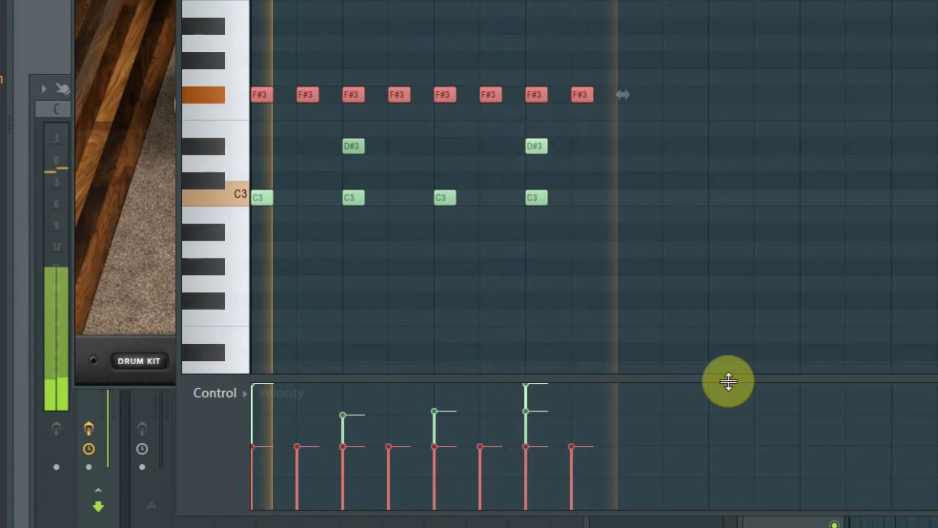
key(space)
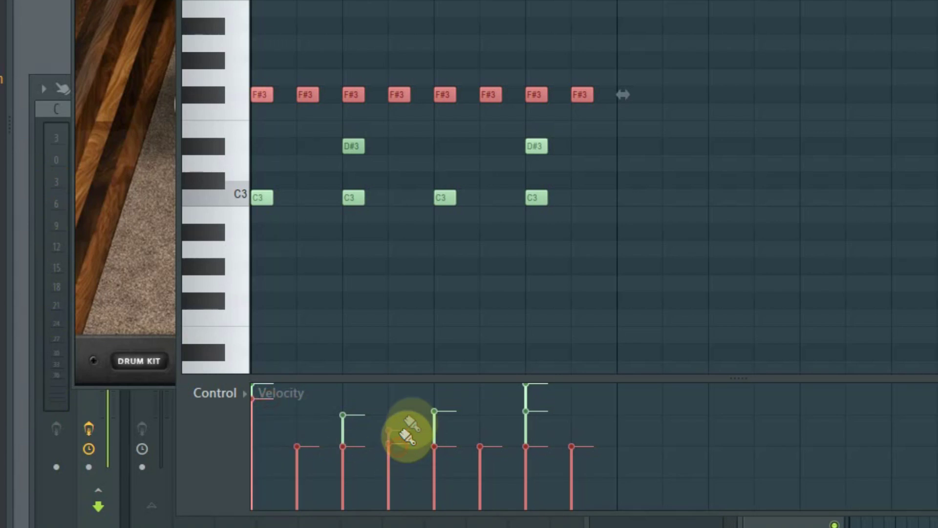
drag(403, 437, 568, 449)
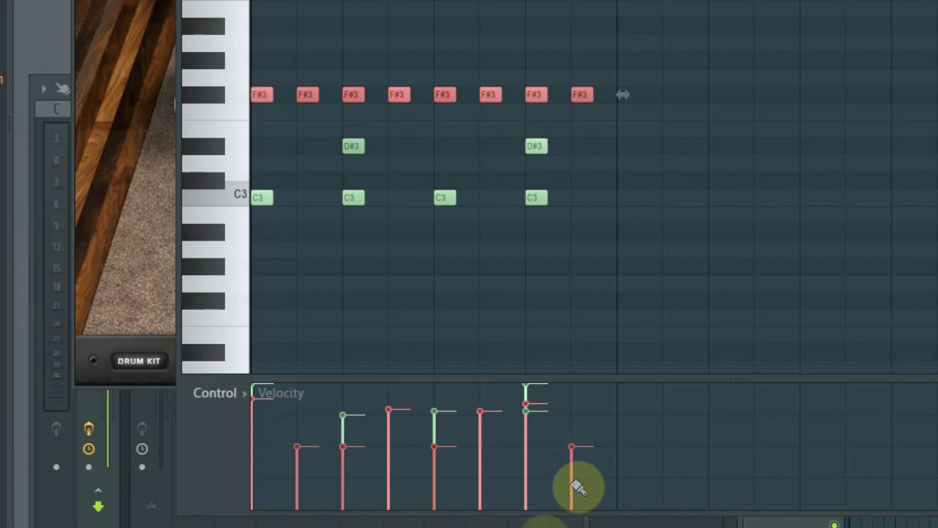
key(space)
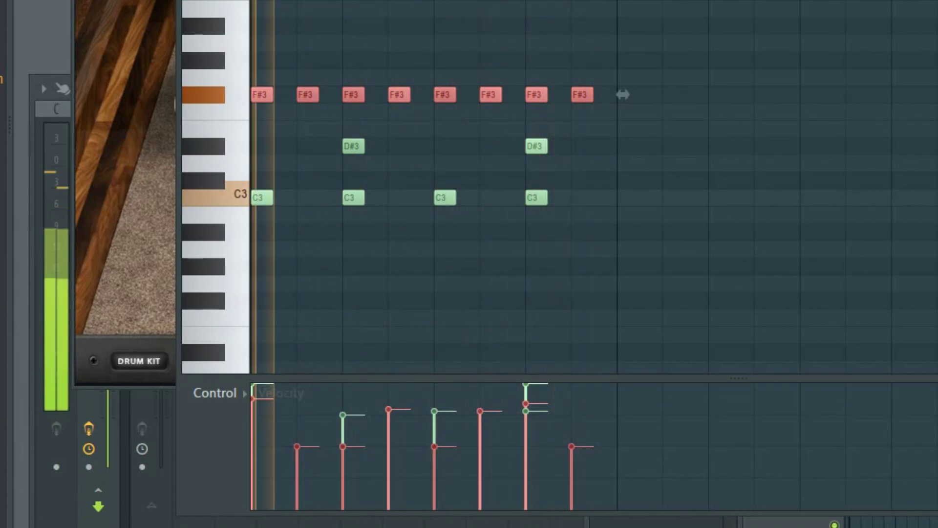
key(space)
Select the whole F#3 row and delete every hi-hat note, keeping kicks and snares
click(559, 95)
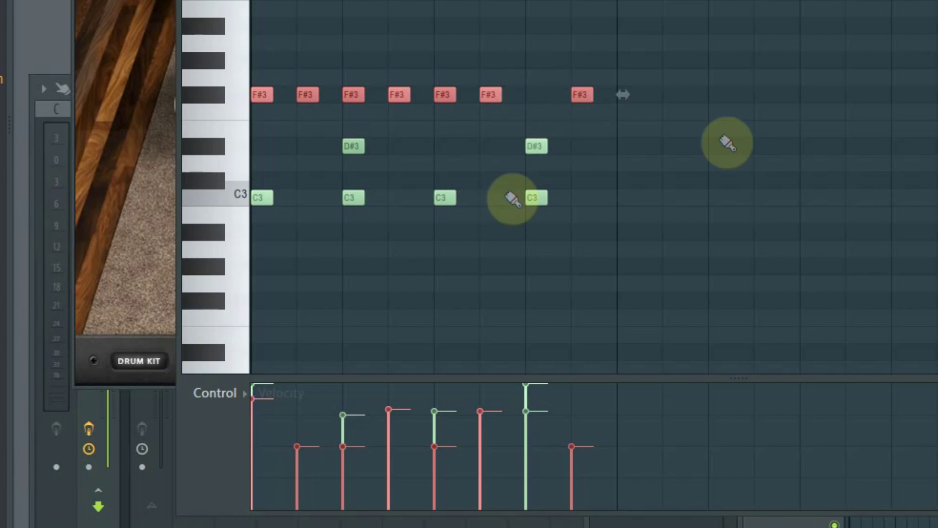
drag(681, 135, 255, 48)
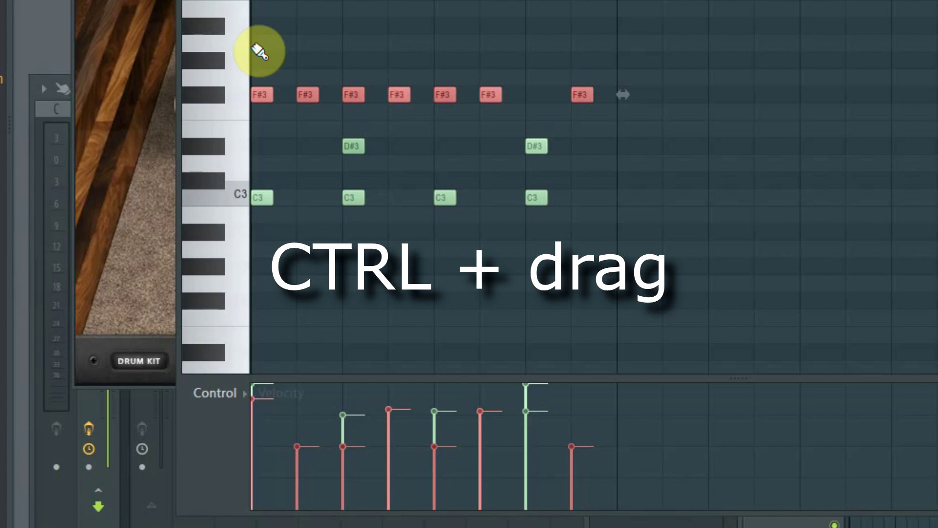
key(Delete)
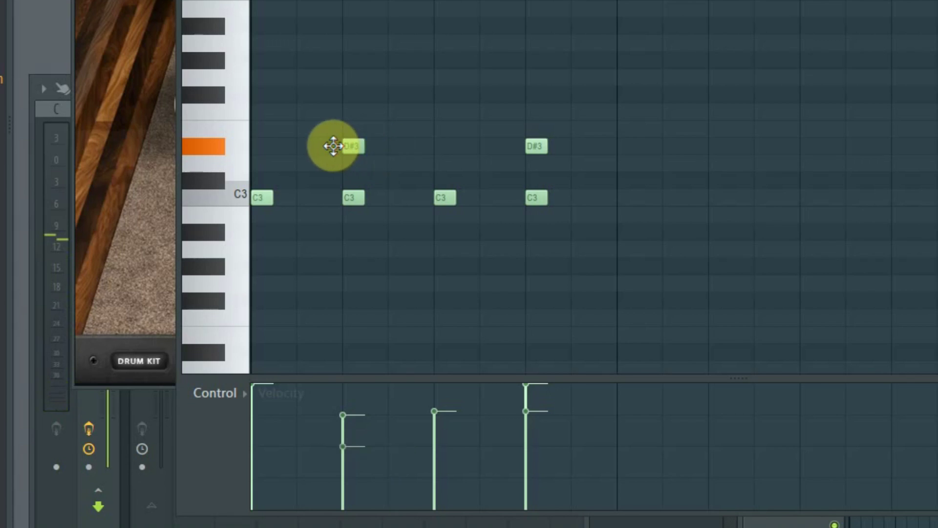
drag(324, 146, 363, 144)
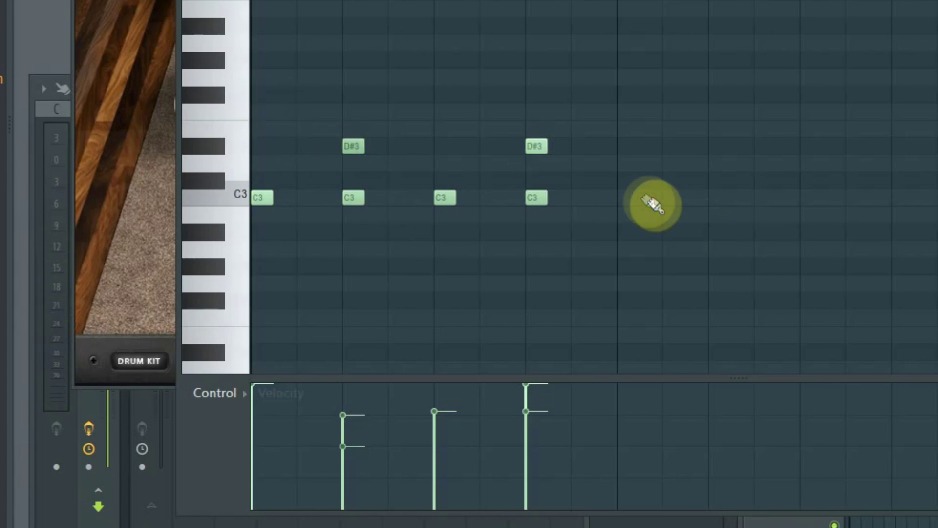
Add another C3 kick in bar 2 and play back the pattern
click(632, 198)
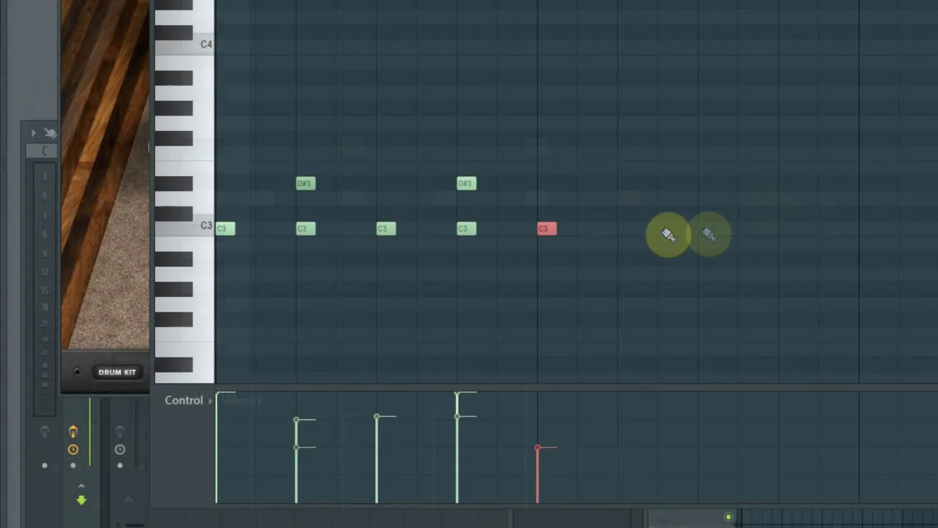
key(space)
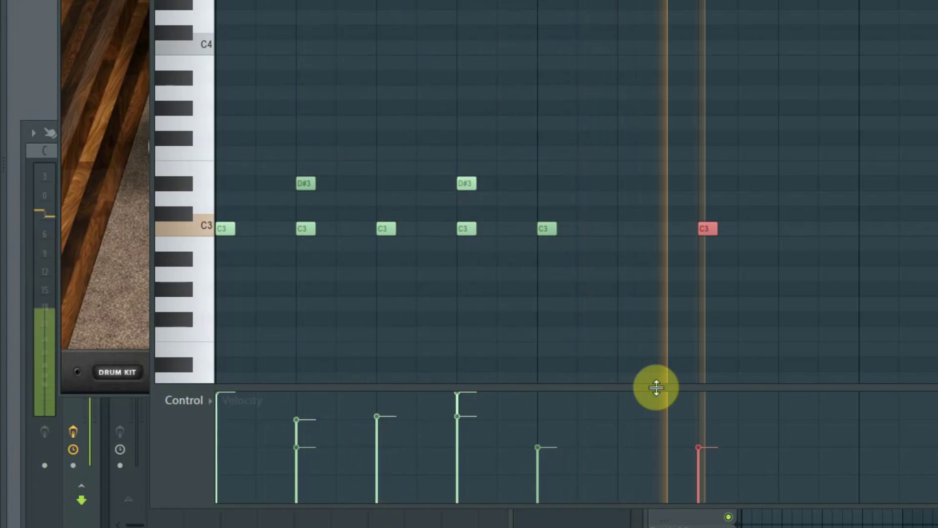
key(space)
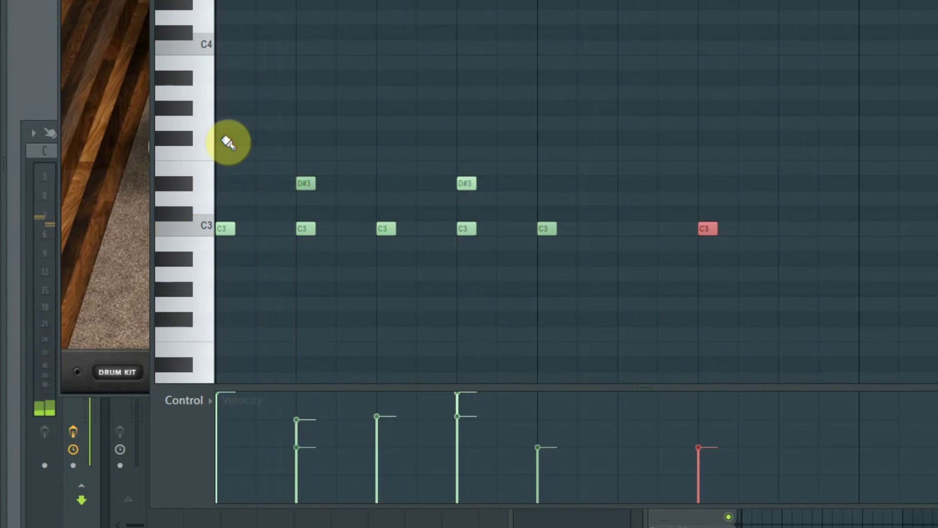
Paint sixteen F#3 hi-hats across both bars and redraw their velocities at varied heights
mouse_move(224, 138)
mouse_down()
mouse_move(506, 126)
mouse_move(748, 147)
mouse_up()
drag(816, 152, 816, 152)
key(space)
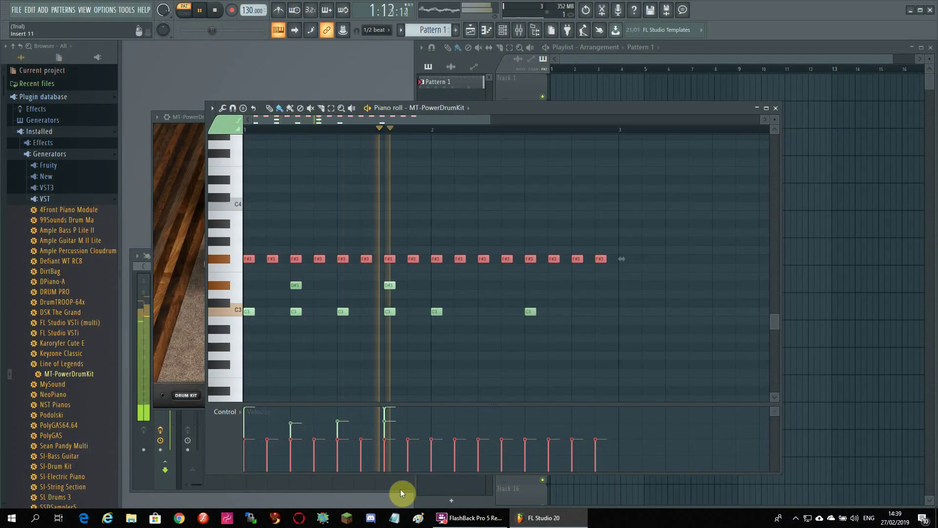
key(space)
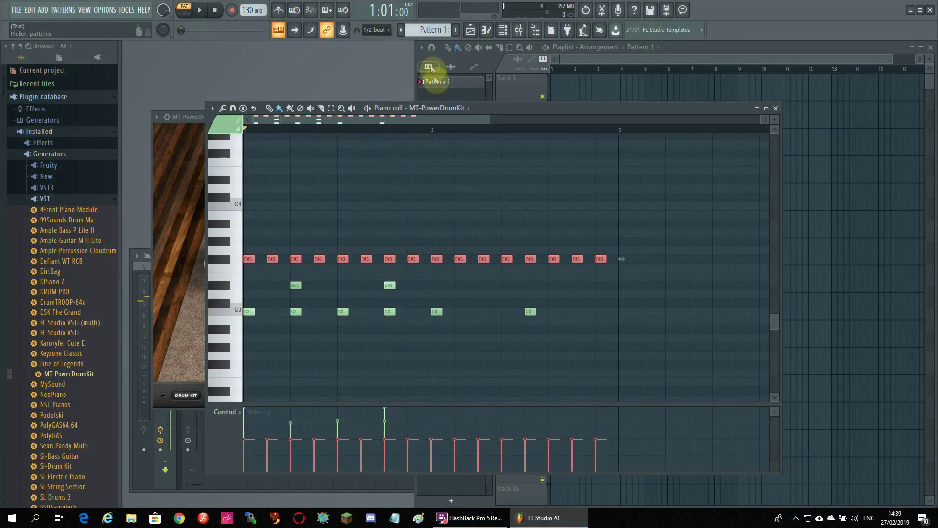
key(space)
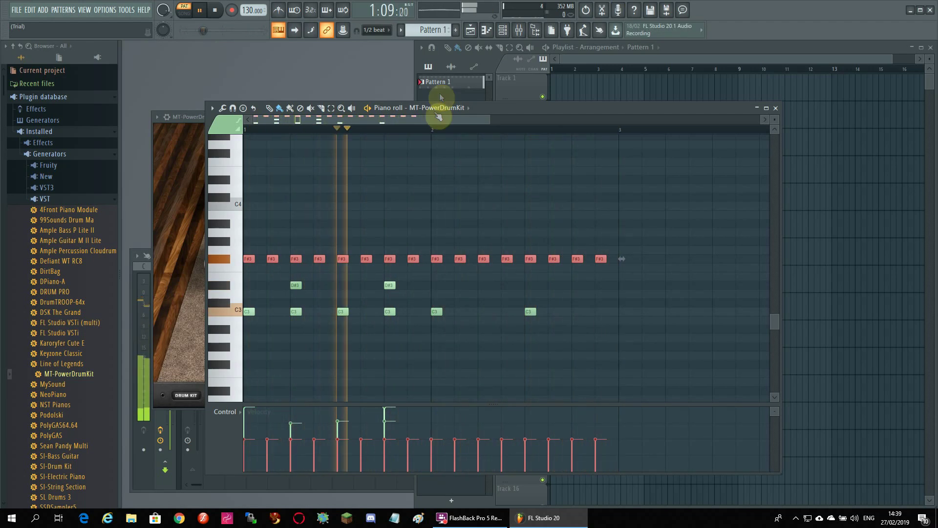
mouse_move(372, 447)
mouse_down()
mouse_move(461, 445)
mouse_move(493, 424)
mouse_move(598, 438)
mouse_move(598, 418)
mouse_move(586, 439)
mouse_move(572, 438)
mouse_move(575, 408)
mouse_move(547, 446)
mouse_up()
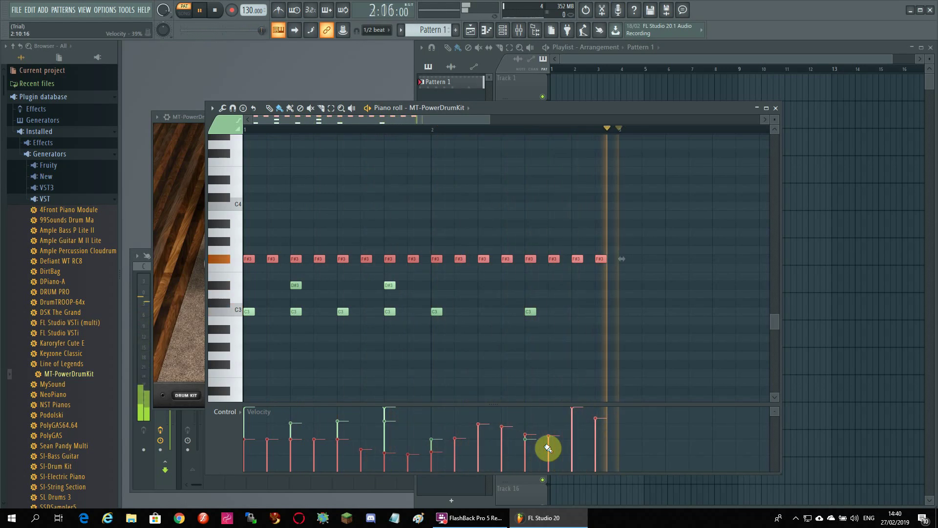